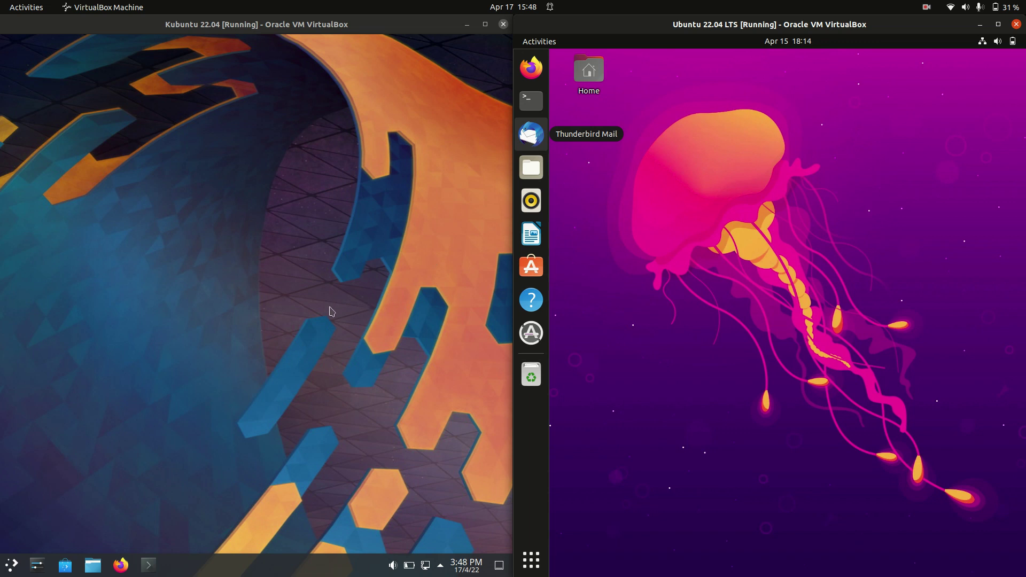
Open the Kubuntu application launcher and the Ubuntu activities overview
{"action": "key", "text": "super"}
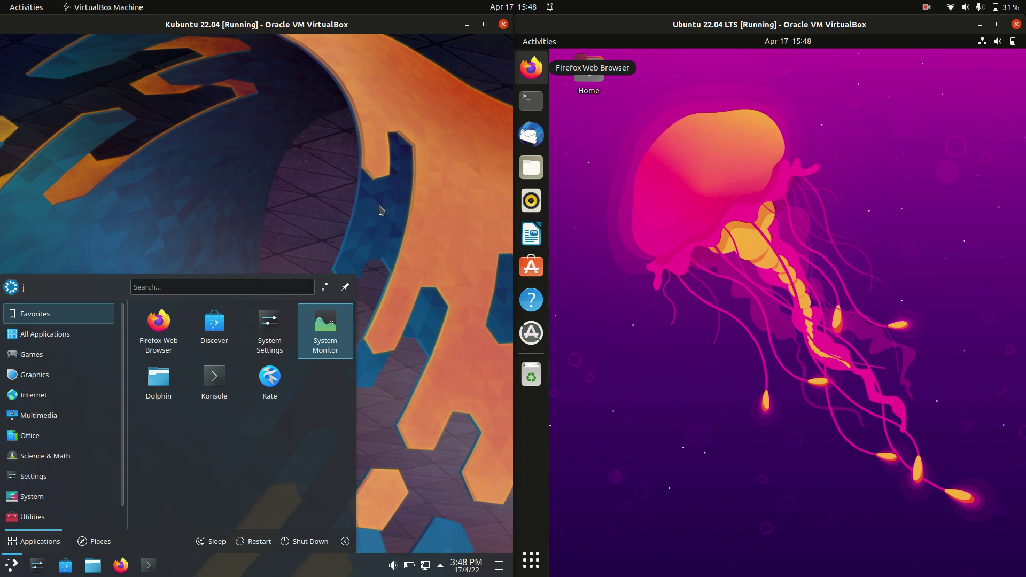
{"action": "left_click", "coordinate": [539, 42]}
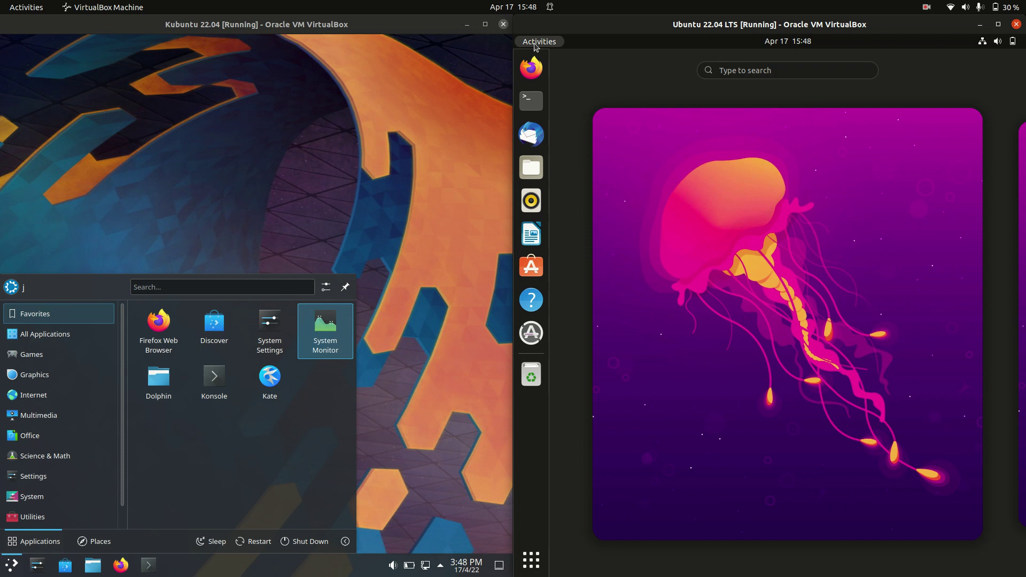
Launch Konsole on Kubuntu and a terminal on Ubuntu, and run htop in each
{"action": "left_click", "coordinate": [214, 377]}
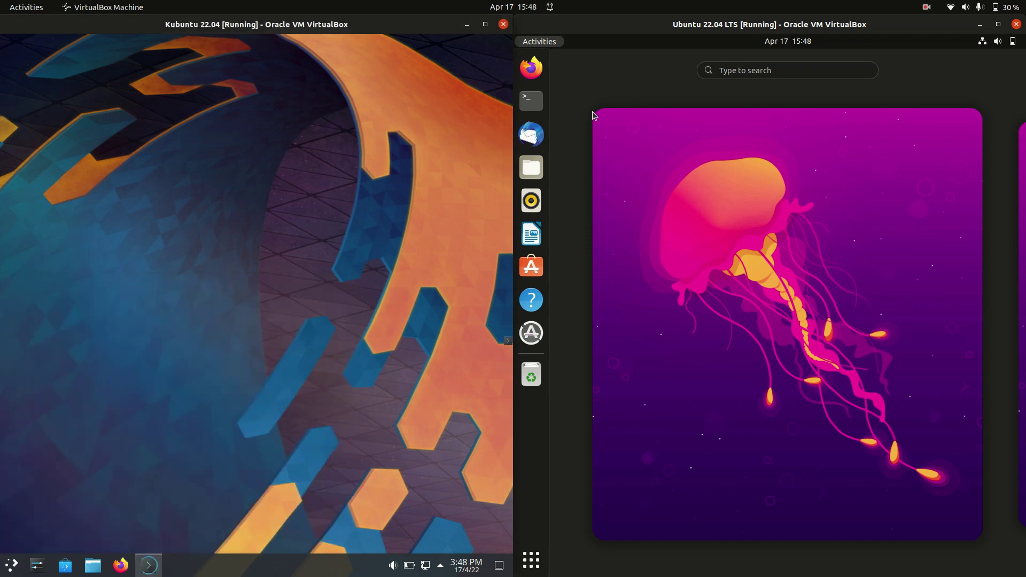
{"action": "left_click", "coordinate": [529, 103]}
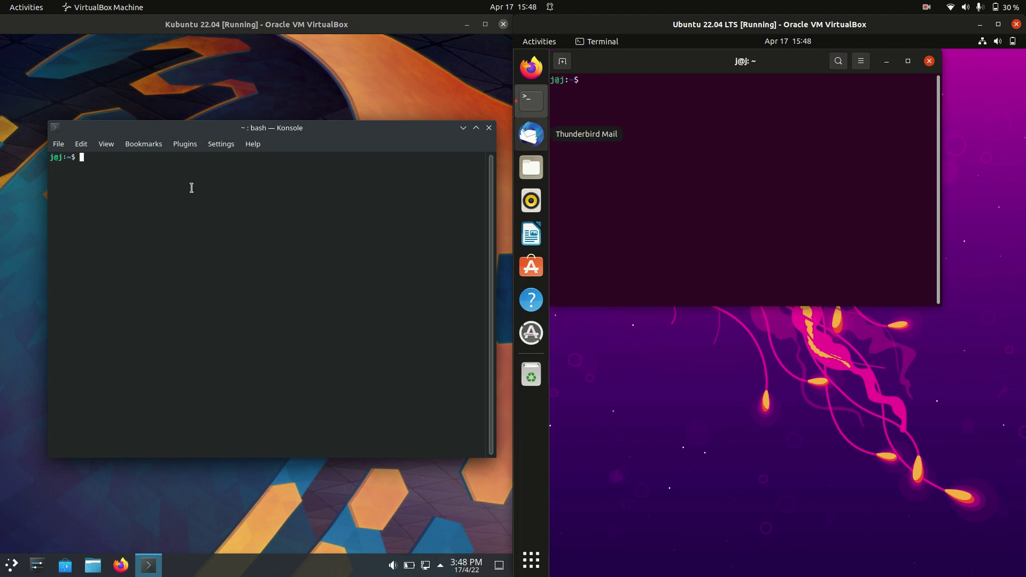
{"action": "type", "text": "htop"}
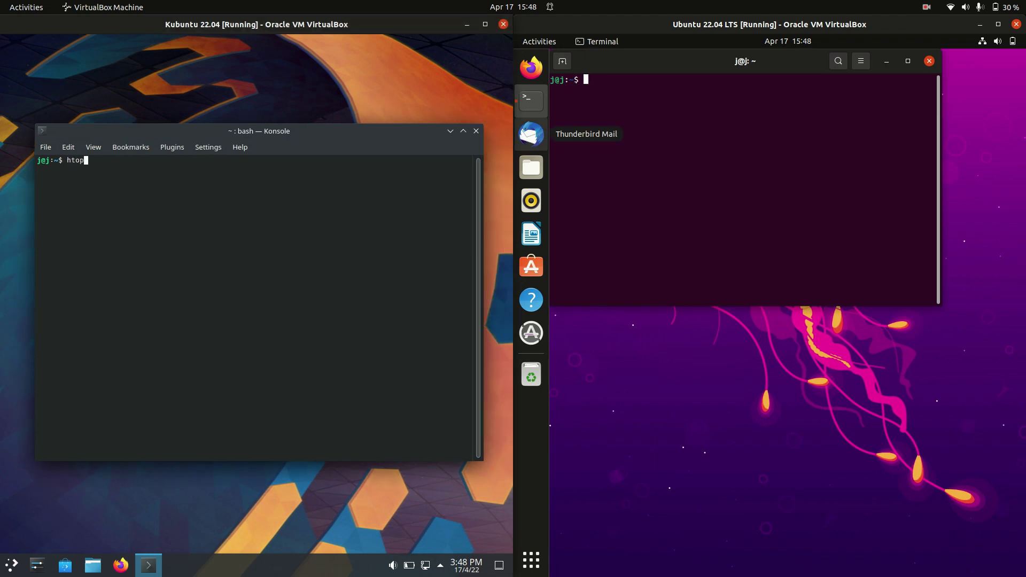
{"action": "key", "text": "Return"}
{"action": "left_click", "coordinate": [720, 195]}
{"action": "type", "text": "htop"}
{"action": "key", "text": "Return"}
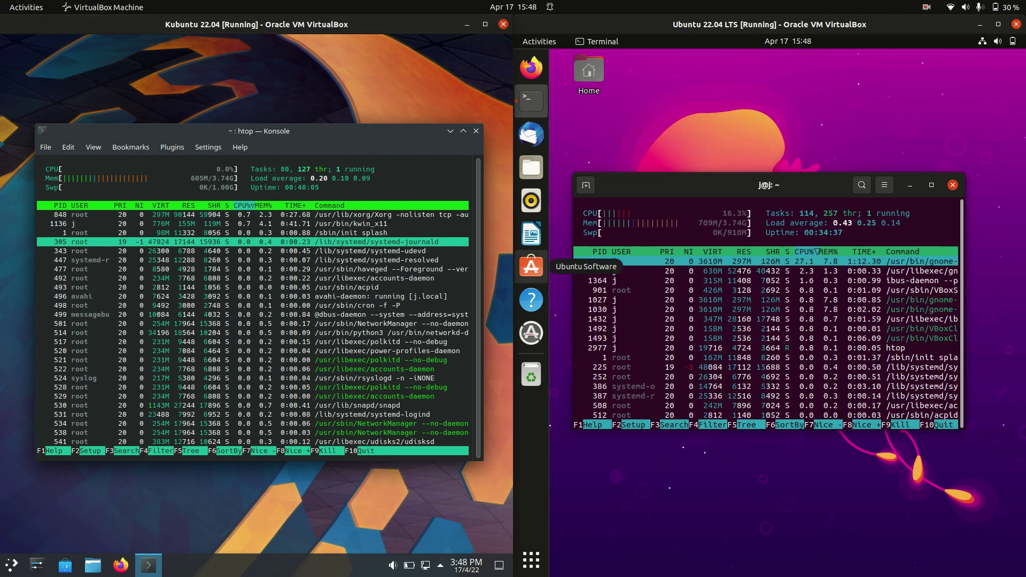
Enlarge the htop text in Konsole twice and in the Ubuntu terminal once
{"action": "key", "text": "ctrl+plus"}
{"action": "key", "text": "ctrl+plus"}
{"action": "key", "text": "ctrl+plus"}
{"action": "key", "text": "ctrl+plus"}
{"action": "key", "text": "ctrl+plus"}
{"action": "key", "text": "ctrl+plus"}
{"action": "key", "text": "ctrl+plus"}
{"action": "key", "text": "ctrl+plus"}
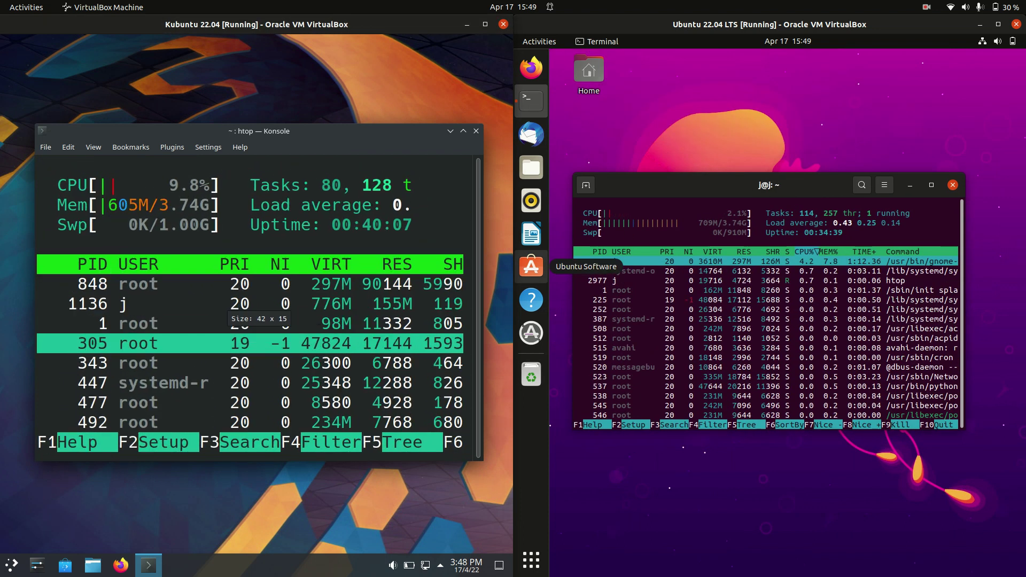
{"action": "left_click", "coordinate": [771, 364]}
{"action": "key", "text": "ctrl+plus"}
{"action": "key", "text": "ctrl+plus"}
{"action": "key", "text": "ctrl+plus"}
{"action": "key", "text": "ctrl+plus"}
{"action": "key", "text": "ctrl+plus"}
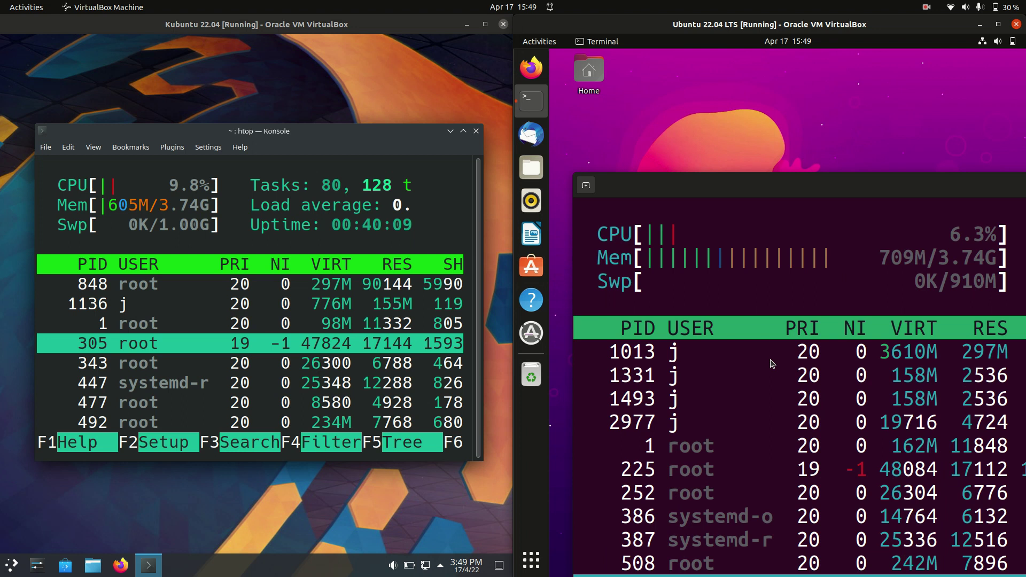
{"action": "key", "text": "ctrl+plus"}
{"action": "key", "text": "ctrl+plus"}
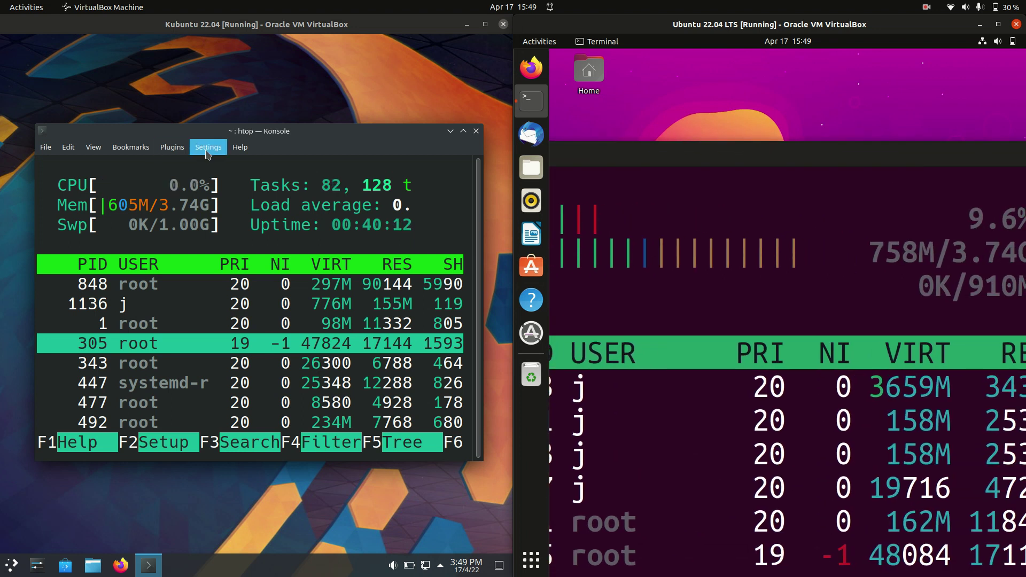
Dismiss Konsole's options list and arrange both htop terminal windows side by side
{"action": "left_click", "coordinate": [241, 147]}
{"action": "left_click", "coordinate": [273, 138]}
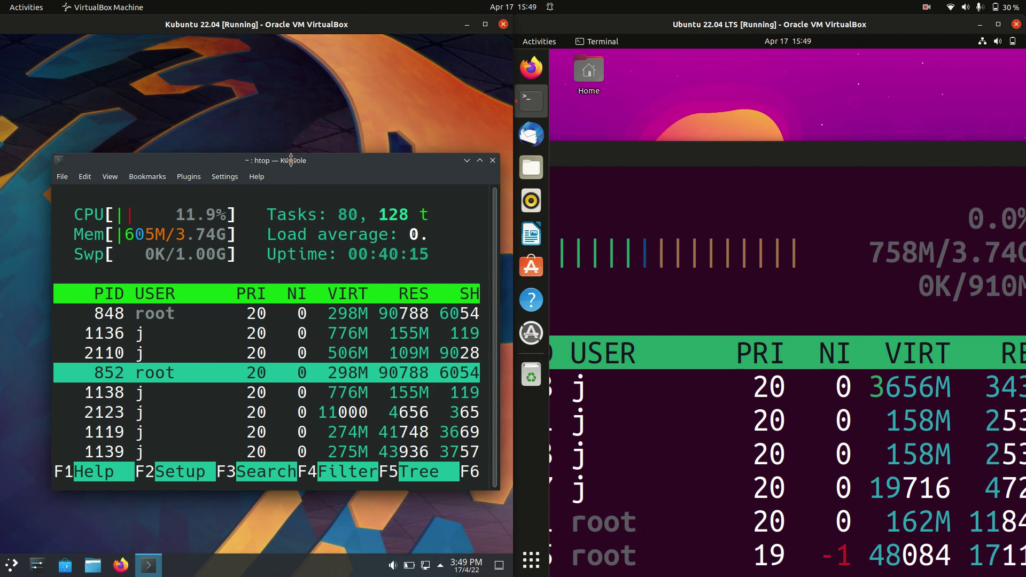
{"action": "mouse_move", "coordinate": [261, 162]}
{"action": "left_mouse_down"}
{"action": "mouse_move", "coordinate": [281, 172]}
{"action": "mouse_move", "coordinate": [301, 147]}
{"action": "left_mouse_up"}
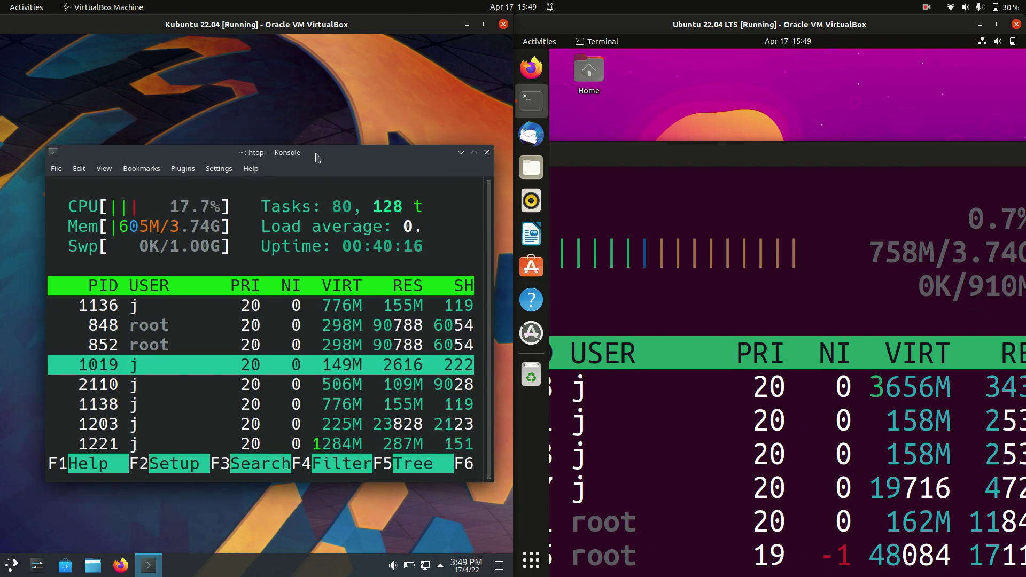
{"action": "left_click_drag", "start_coordinate": [765, 151], "coordinate": [757, 139]}
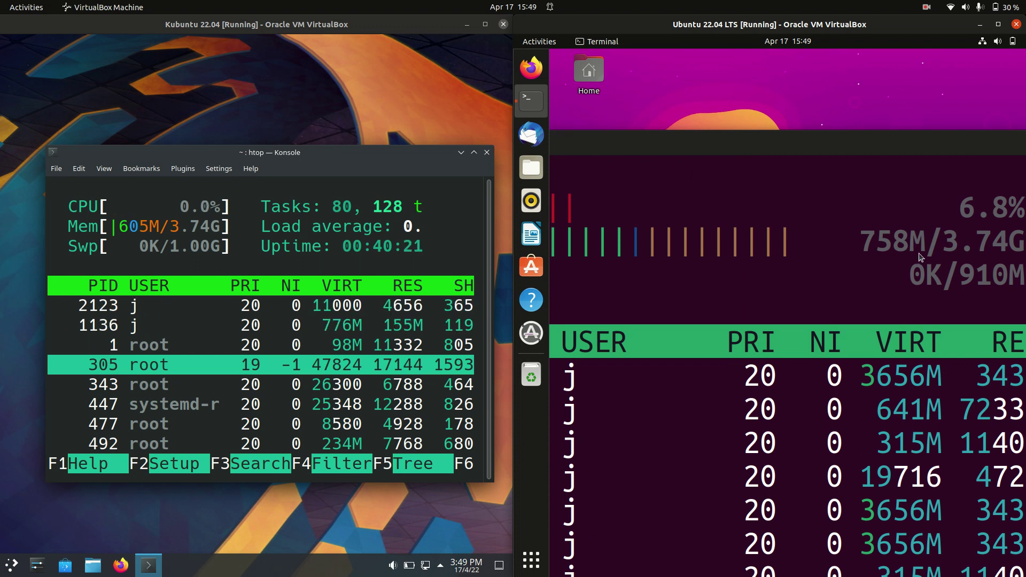
{"action": "left_click_drag", "start_coordinate": [819, 148], "coordinate": [814, 140]}
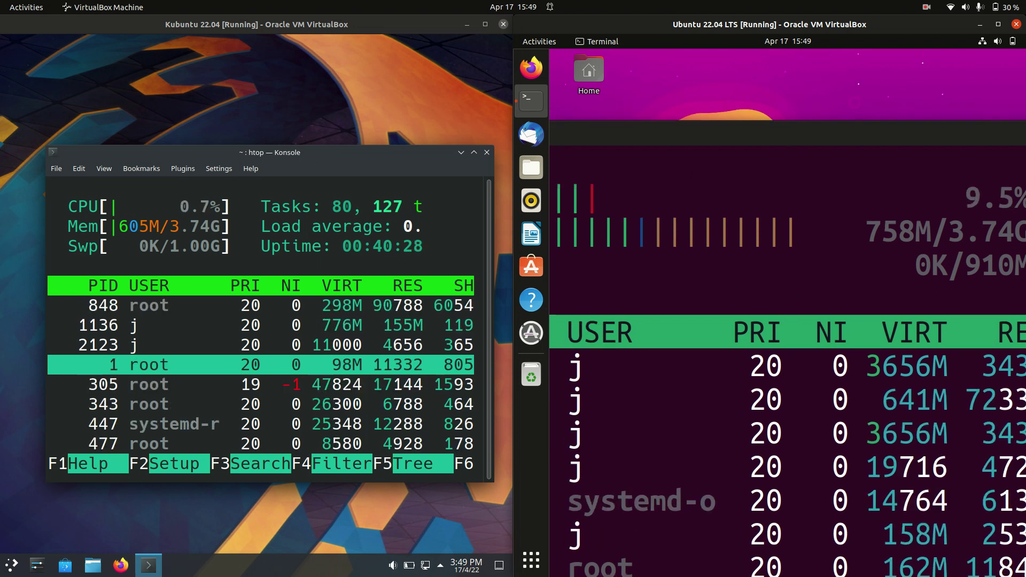
{"action": "left_click_drag", "start_coordinate": [827, 132], "coordinate": [732, 203]}
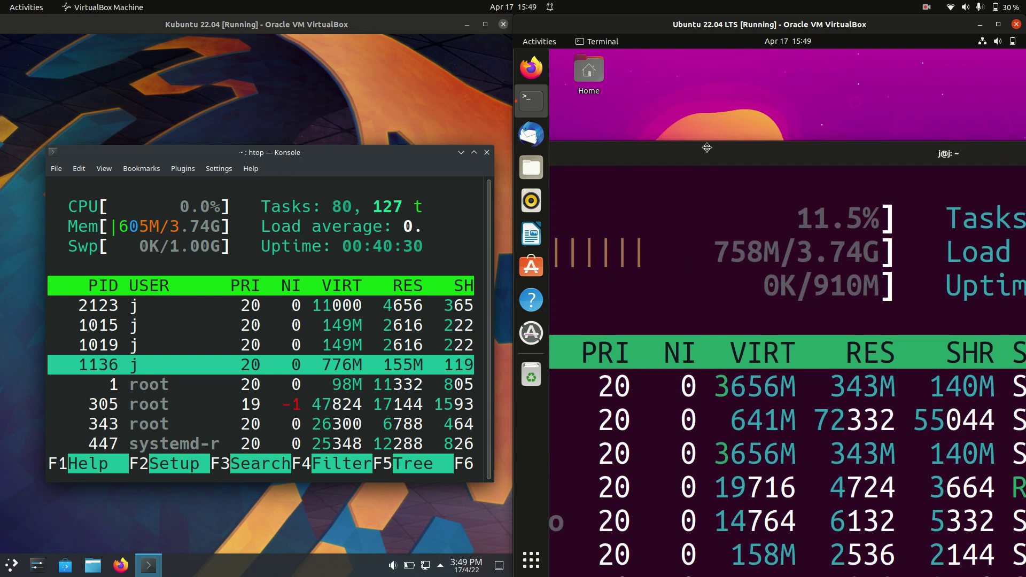
Show and close Ubuntu's application grid, then bring up the Kubuntu launcher
{"action": "left_click", "coordinate": [530, 559]}
{"action": "key", "text": "Escape"}
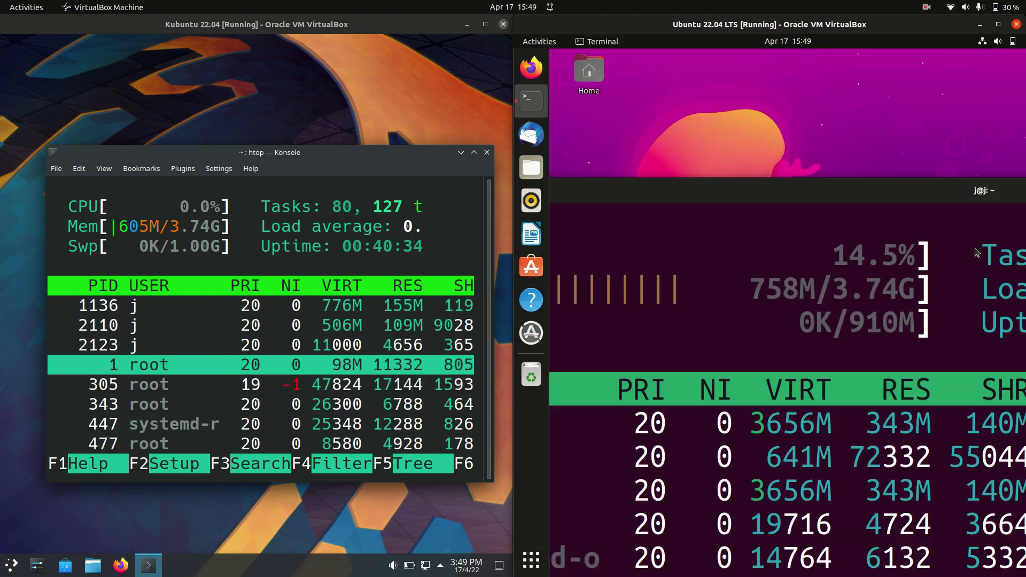
{"action": "left_click", "coordinate": [6, 569]}
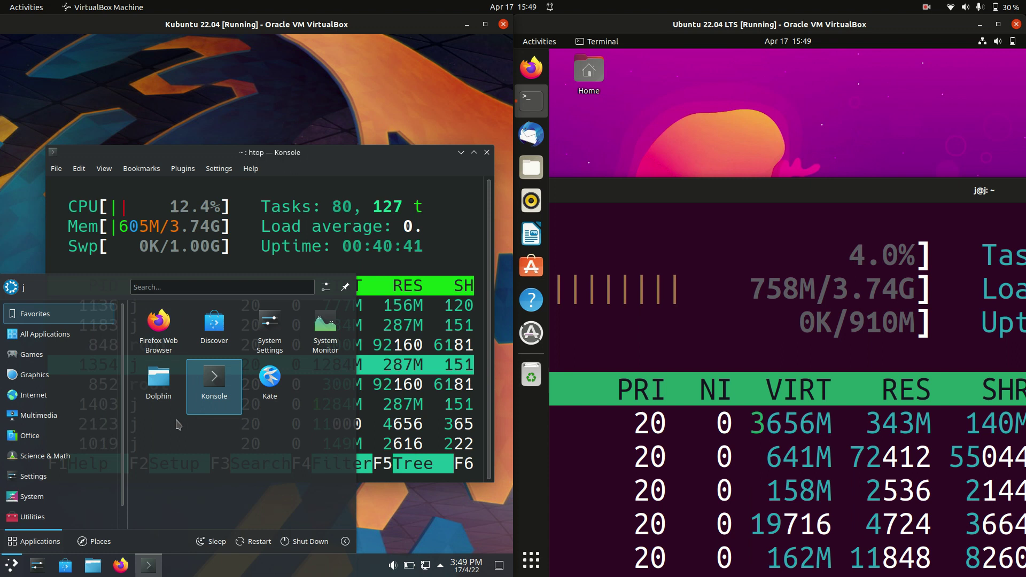
Dismiss Kickoff, close the Ubuntu terminal with confirmation, then close Konsole
{"action": "left_click", "coordinate": [770, 67]}
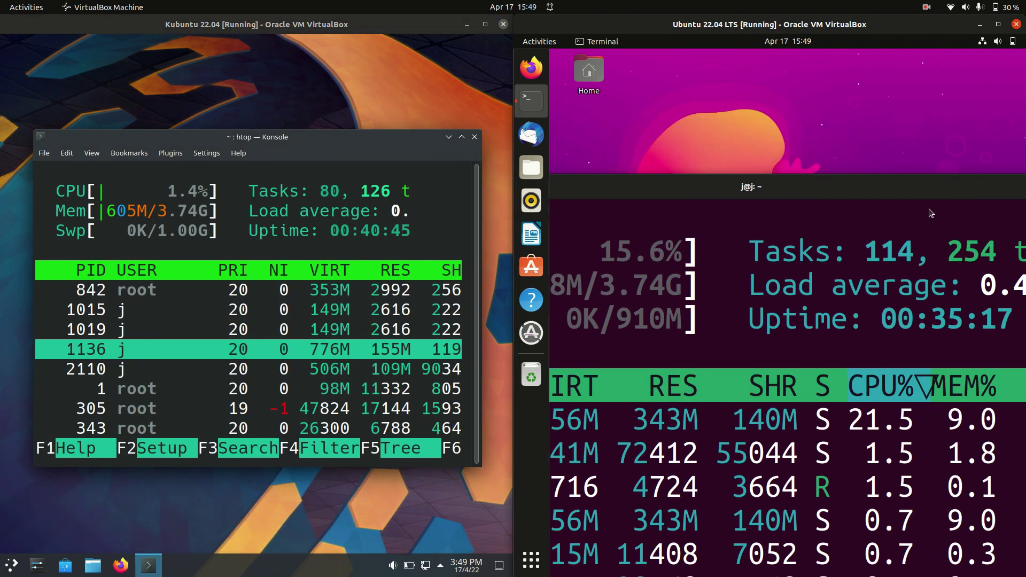
{"action": "left_click_drag", "start_coordinate": [910, 184], "coordinate": [909, 154]}
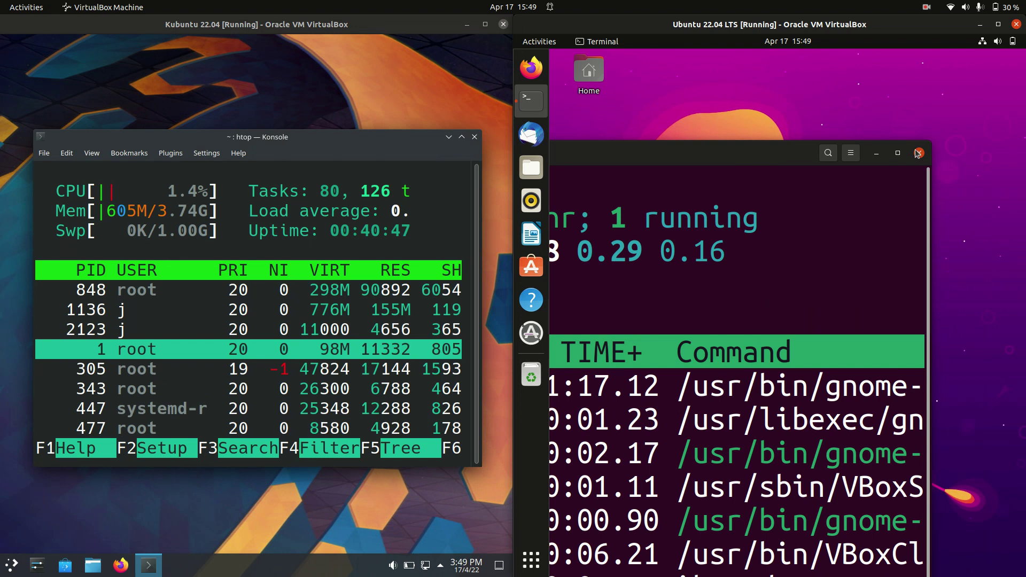
{"action": "left_click", "coordinate": [919, 153]}
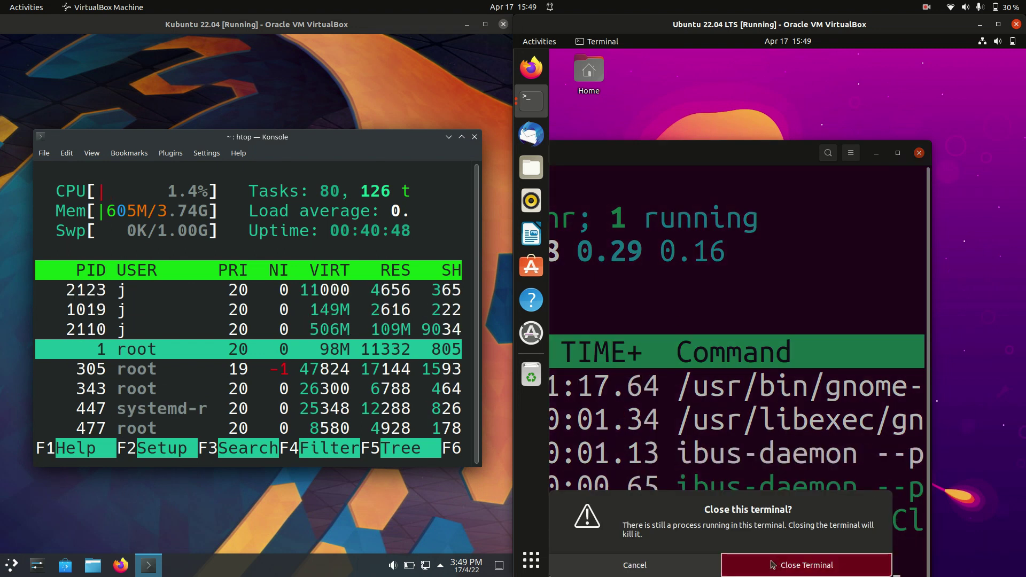
{"action": "left_click", "coordinate": [806, 566]}
{"action": "left_click", "coordinate": [474, 136]}
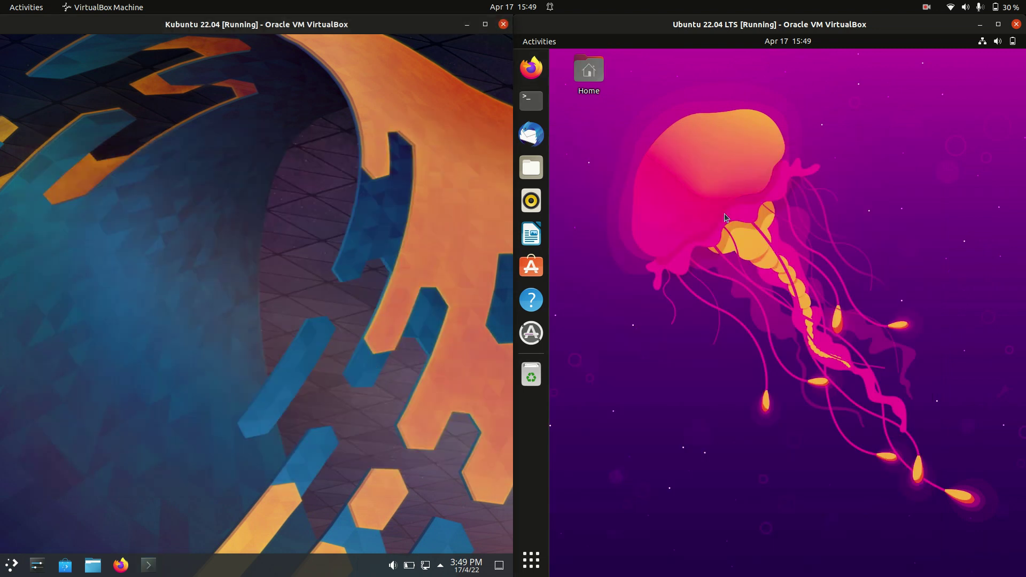